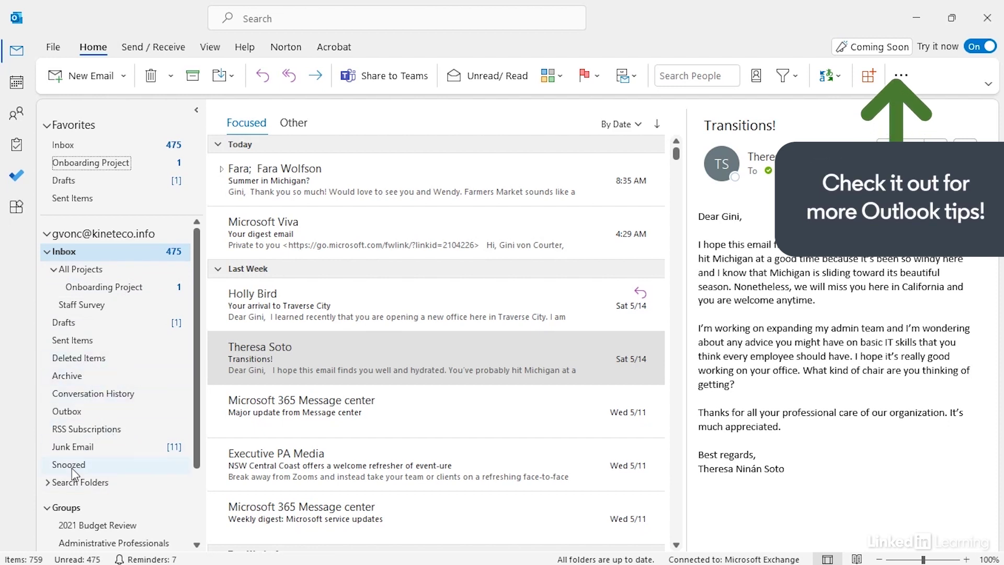
Expand Search Folders and open the Unread or For Follow Up search folder.
{"action": "left_click", "coordinate": [46, 483]}
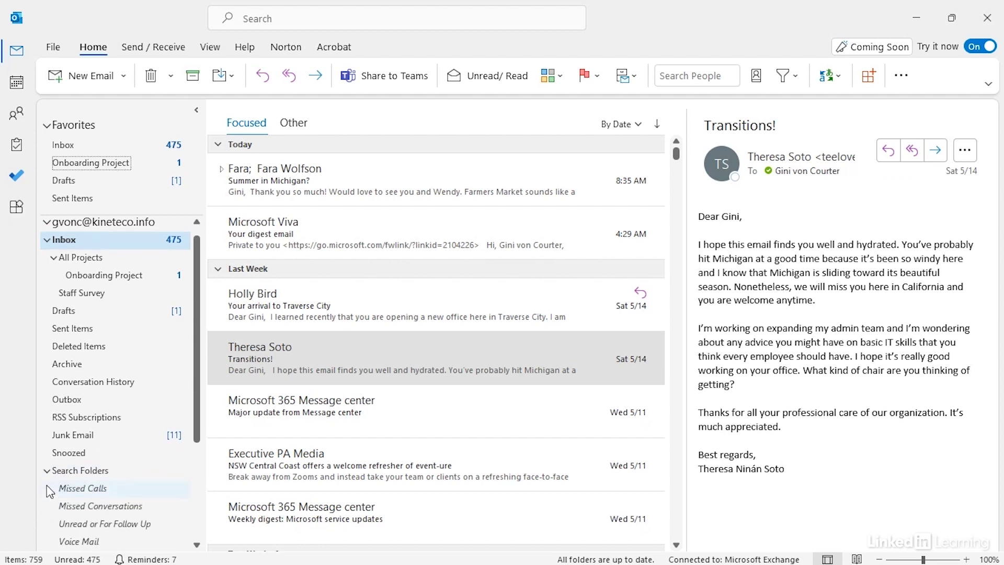
{"action": "left_click_drag", "start_coordinate": [199, 366], "coordinate": [184, 401]}
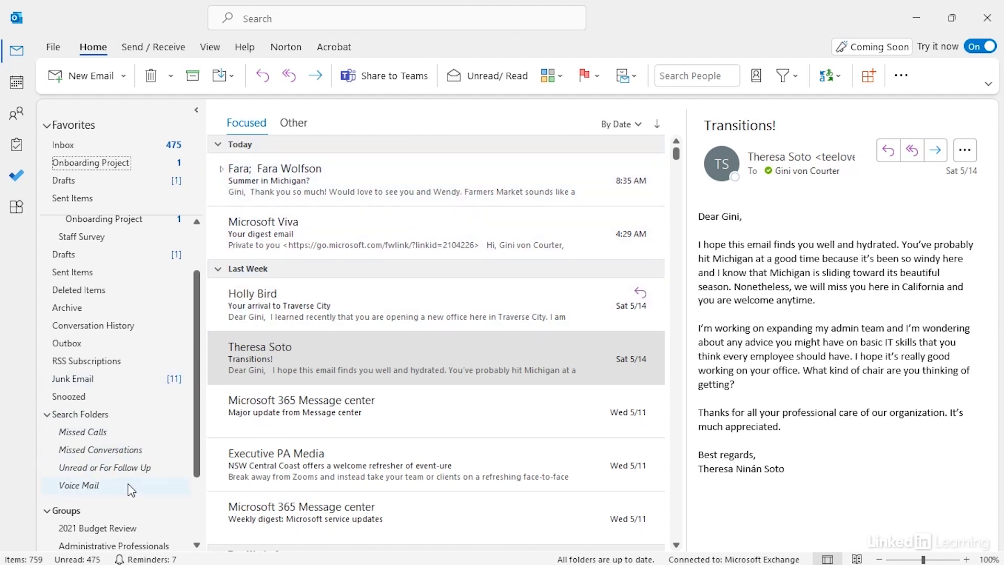
{"action": "left_click", "coordinate": [134, 469]}
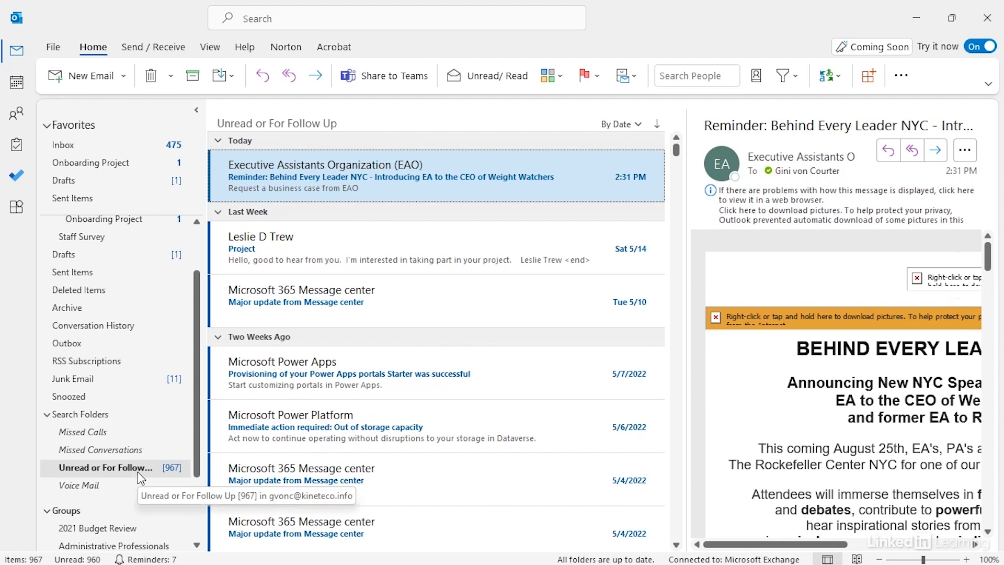
Browse the 967 Unread or For Follow Up messages, then bring up the Search Folders context menu.
{"action": "scroll", "coordinate": [203, 319], "scroll_direction": "up", "scroll_amount": 2}
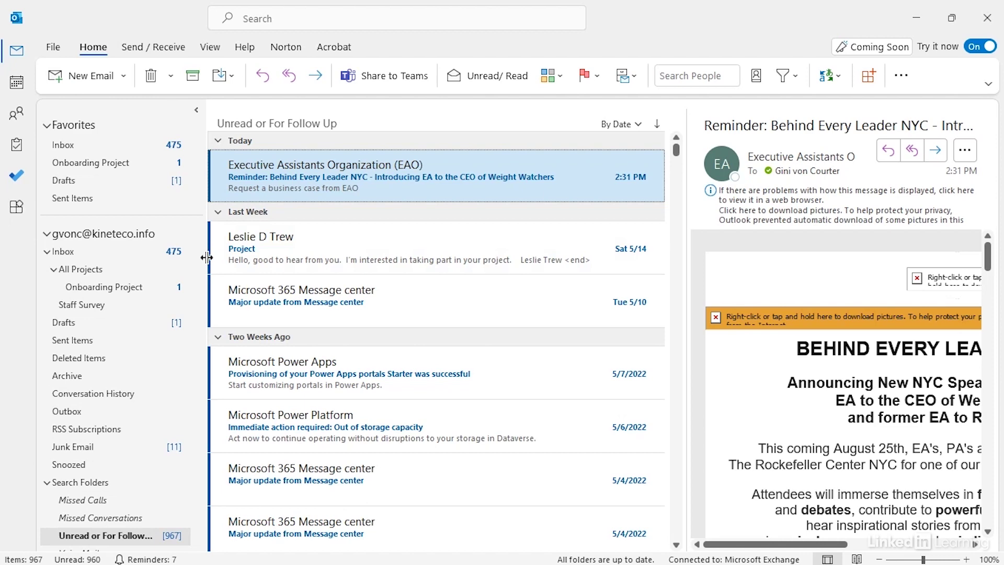
{"action": "scroll", "coordinate": [147, 383], "scroll_direction": "down", "scroll_amount": 5}
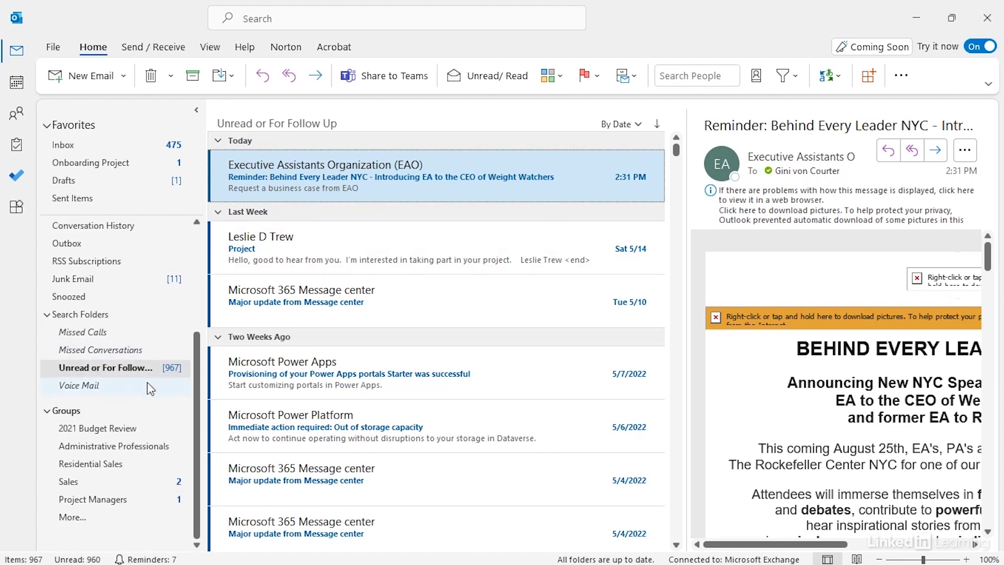
{"action": "scroll", "coordinate": [162, 329], "scroll_direction": "up", "scroll_amount": 2}
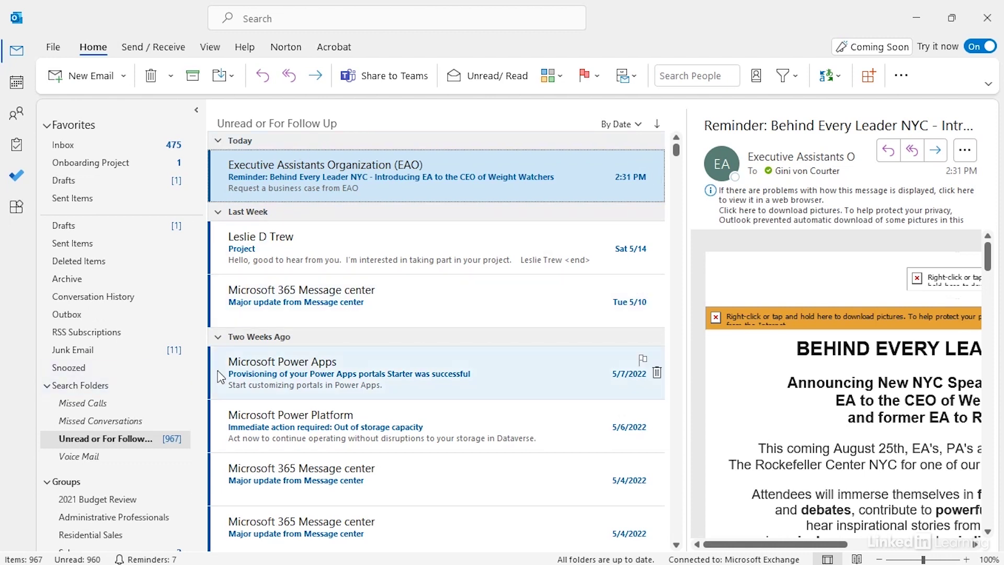
{"action": "right_click", "coordinate": [77, 388]}
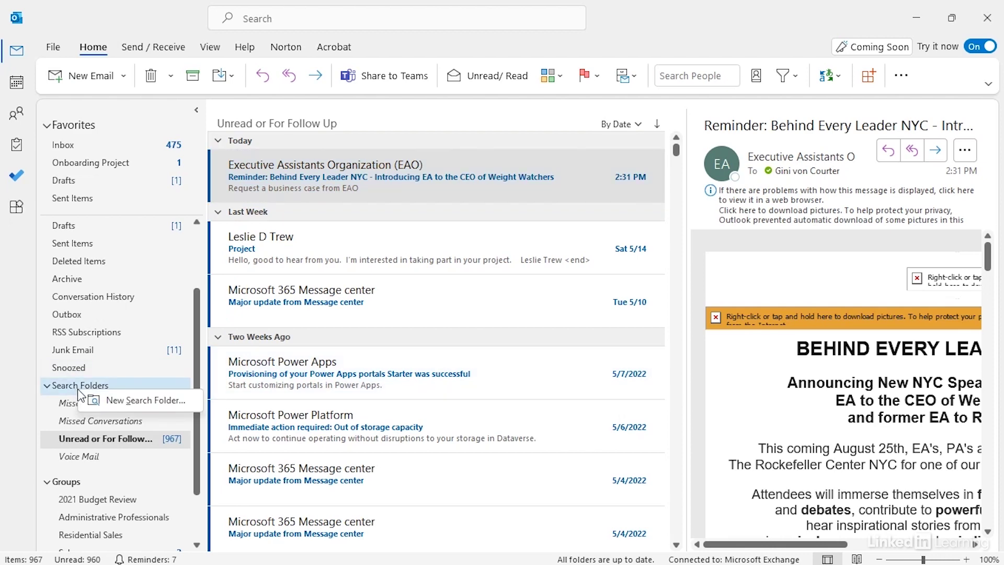
Start a new search folder, preview the Unread, Important, Categorized and Large mail types, then pick Mail from and to specific people.
{"action": "left_click", "coordinate": [121, 401]}
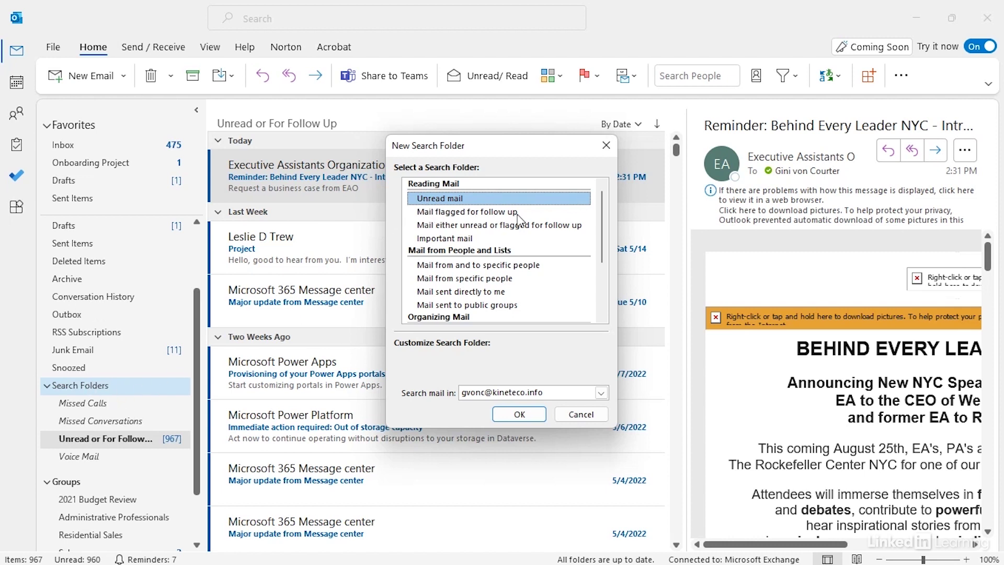
{"action": "left_click", "coordinate": [486, 226]}
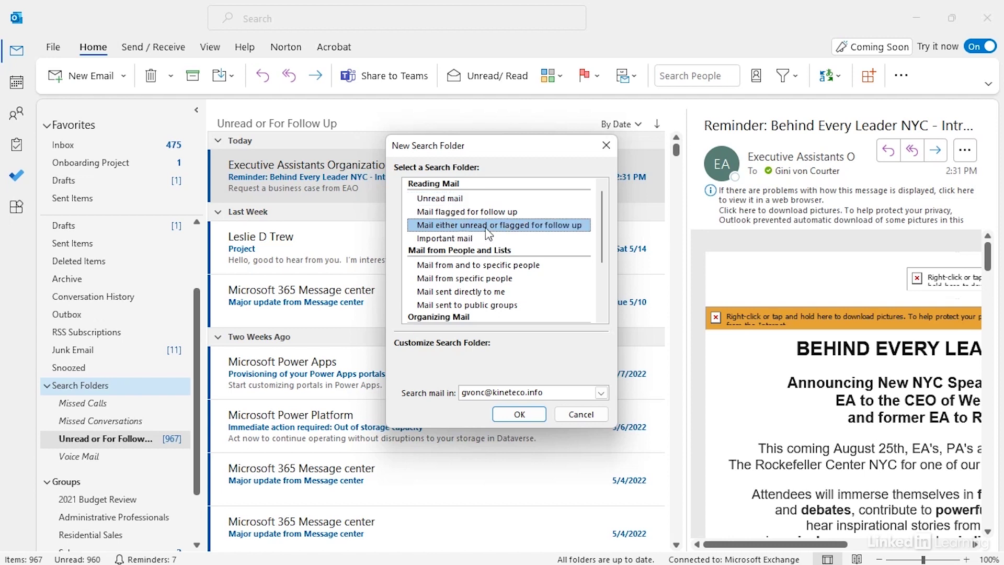
{"action": "left_click", "coordinate": [481, 238]}
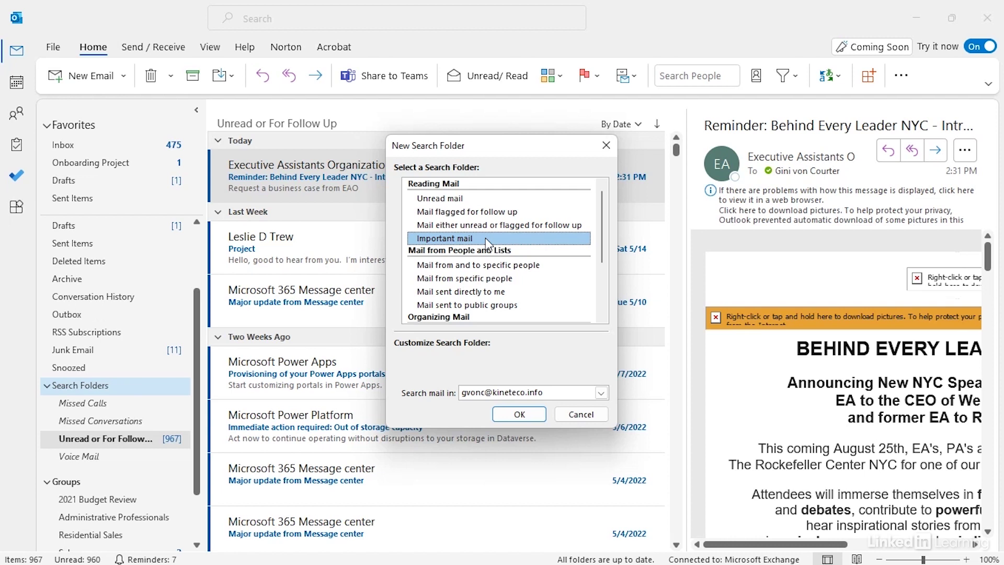
{"action": "scroll", "coordinate": [557, 306], "scroll_direction": "down", "scroll_amount": 1}
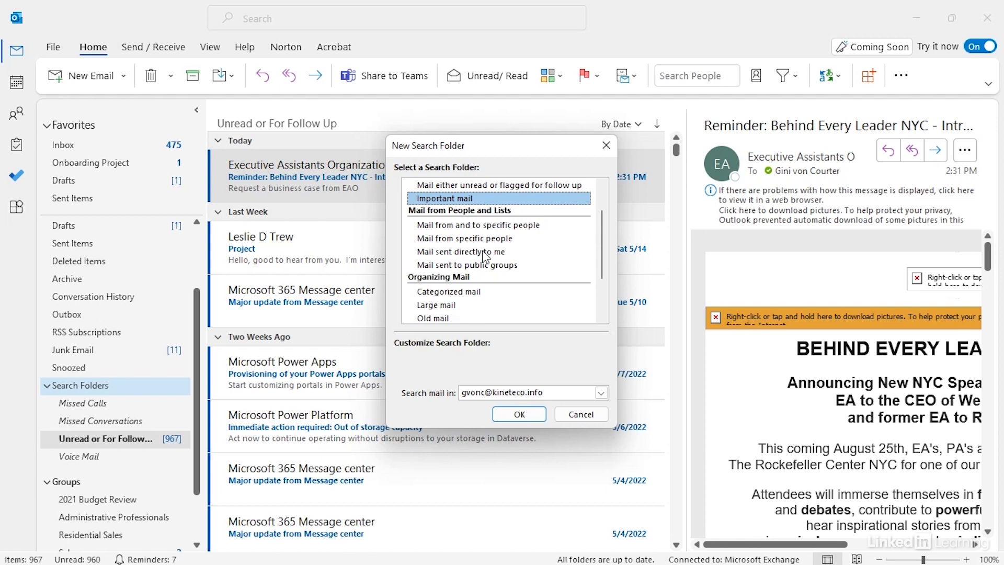
{"action": "scroll", "coordinate": [549, 255], "scroll_direction": "down", "scroll_amount": 2}
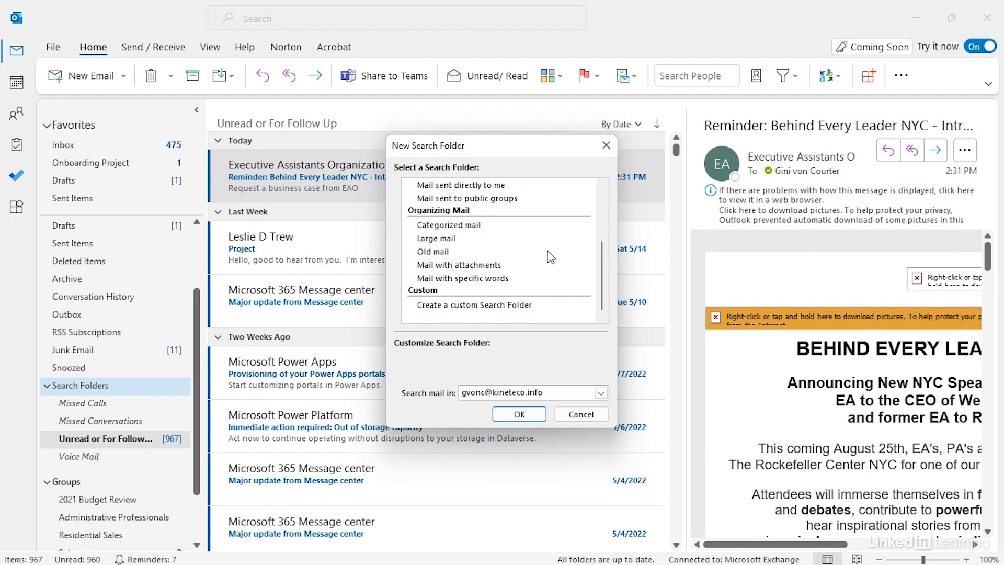
{"action": "left_click", "coordinate": [484, 226]}
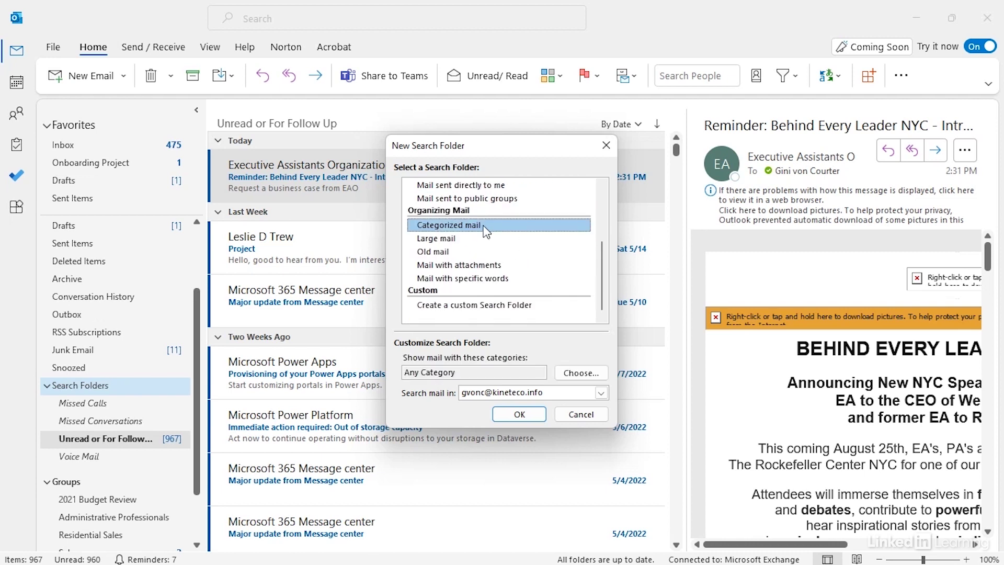
{"action": "left_click", "coordinate": [470, 240]}
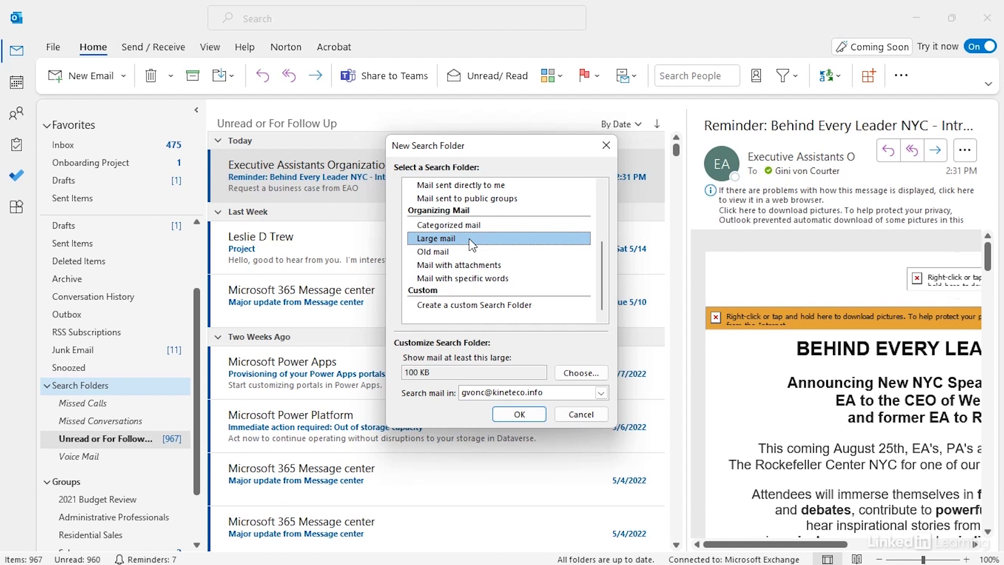
{"action": "scroll", "coordinate": [550, 268], "scroll_direction": "up", "scroll_amount": 2}
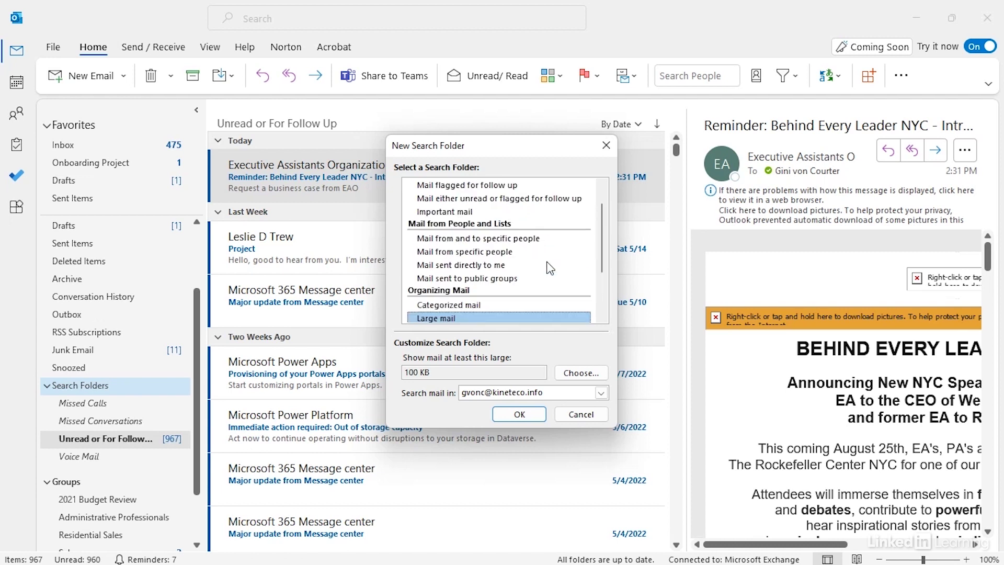
{"action": "left_click", "coordinate": [472, 239]}
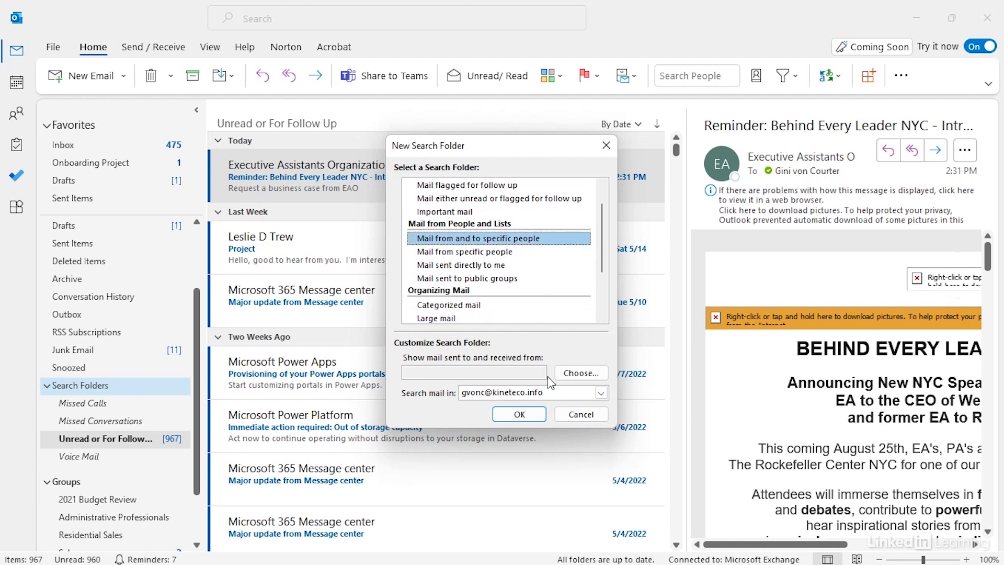
Choose the contact for Mail from and to specific people, then switch to Mail from specific people.
{"action": "left_click", "coordinate": [581, 373]}
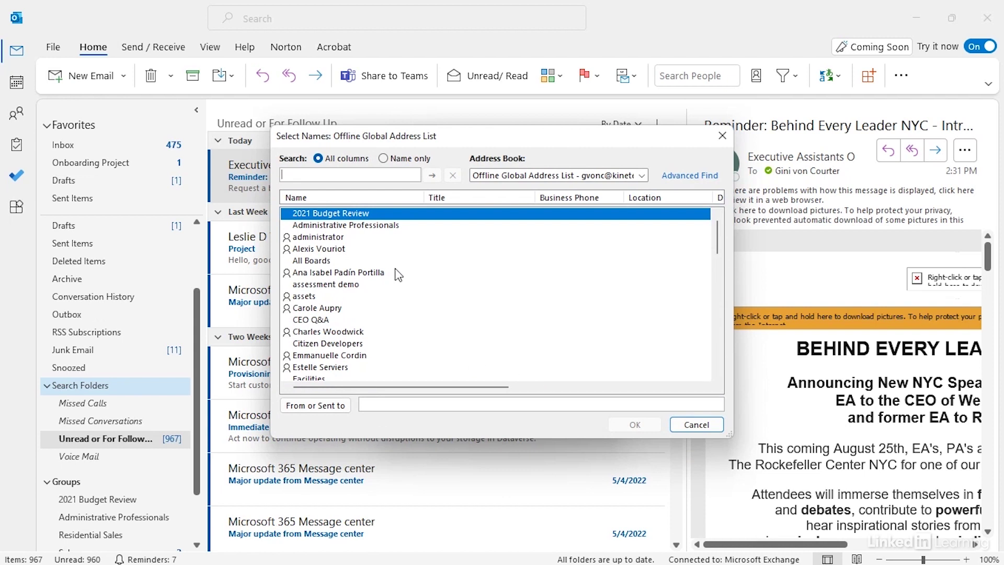
{"action": "left_click", "coordinate": [338, 334]}
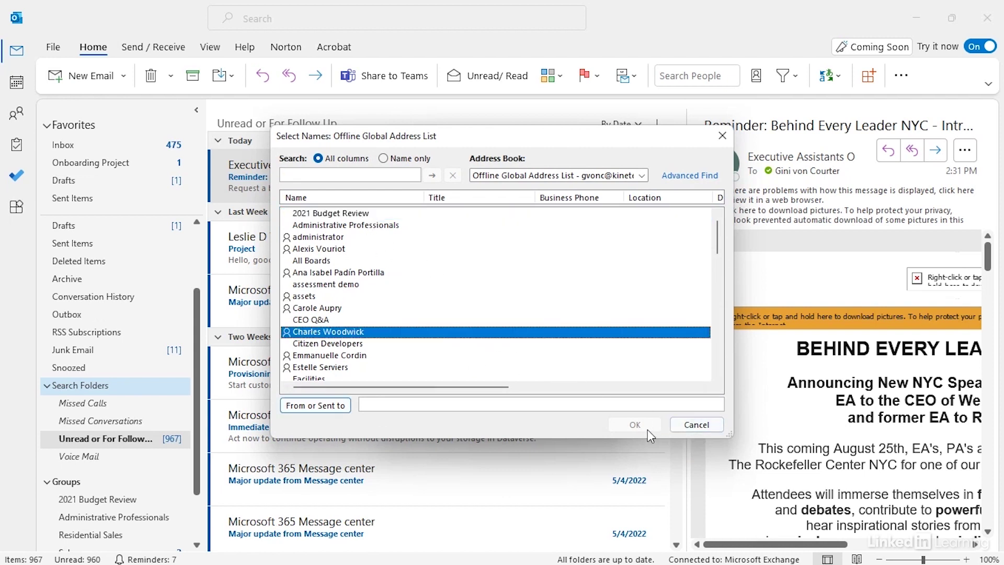
{"action": "double_click", "coordinate": [387, 334]}
{"action": "left_click", "coordinate": [625, 424]}
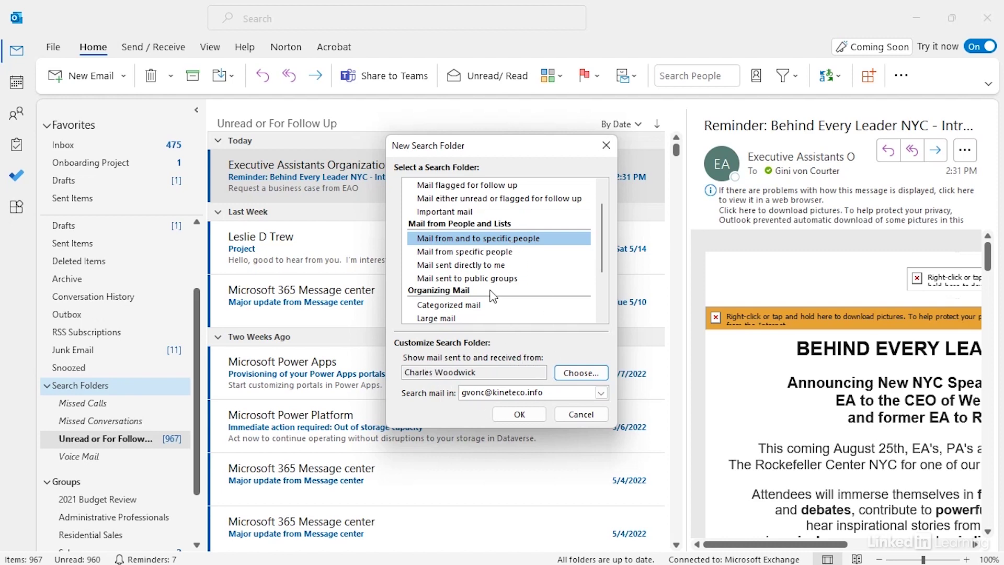
{"action": "left_click", "coordinate": [469, 253]}
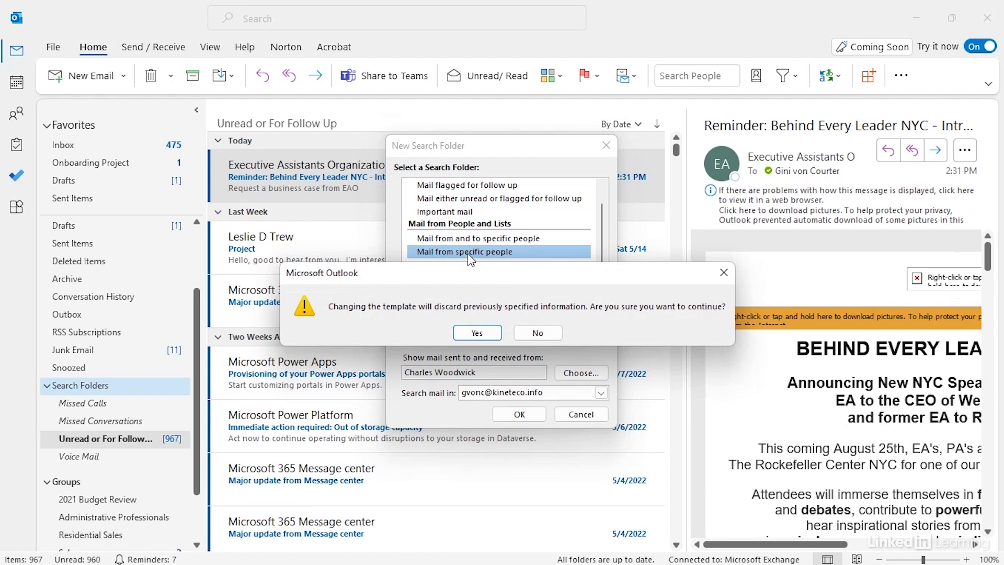
Accept the template change and re-add the contact as the From sender.
{"action": "left_click", "coordinate": [477, 335]}
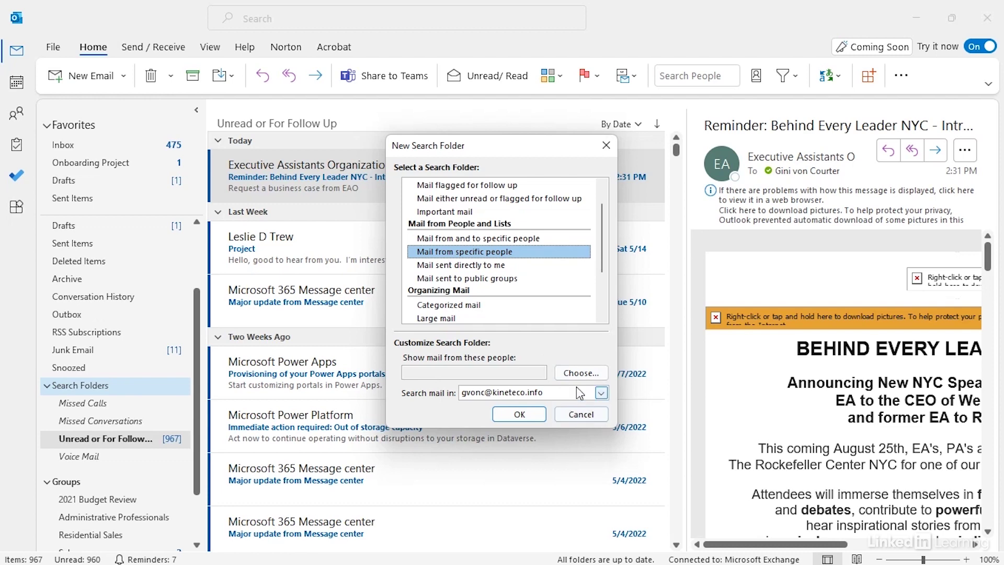
{"action": "left_click", "coordinate": [573, 369]}
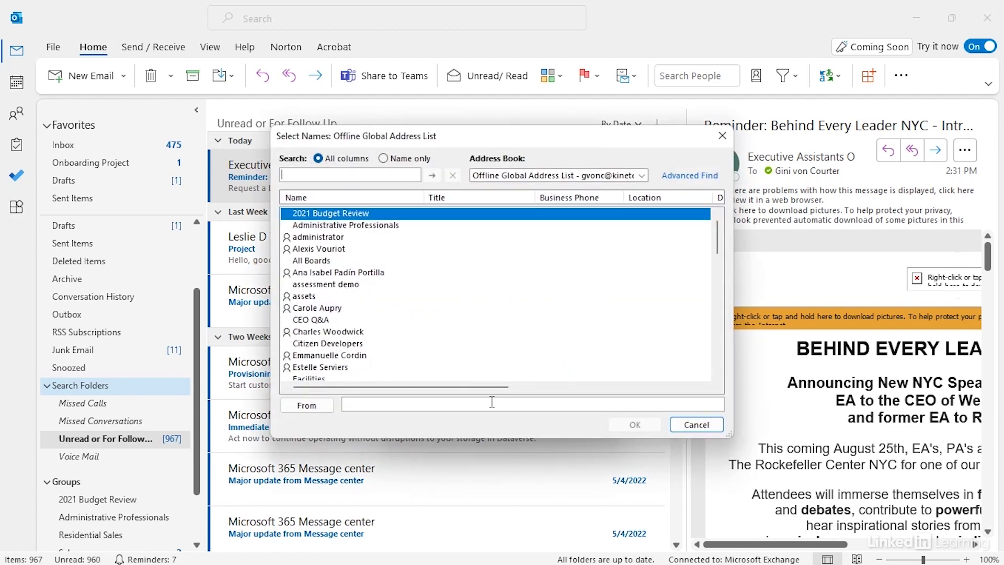
{"action": "left_click", "coordinate": [328, 332]}
{"action": "left_click", "coordinate": [306, 406]}
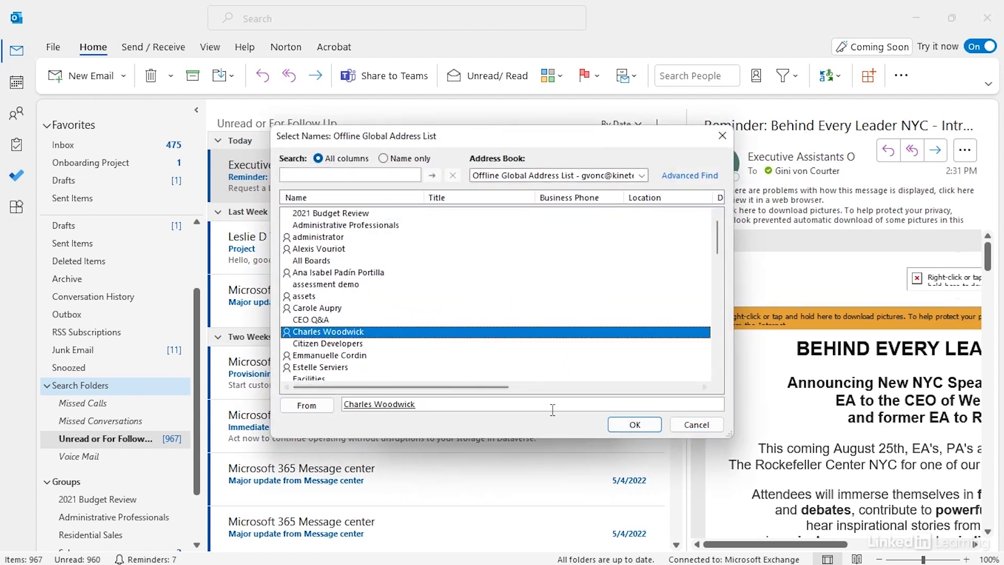
{"action": "left_click", "coordinate": [634, 424]}
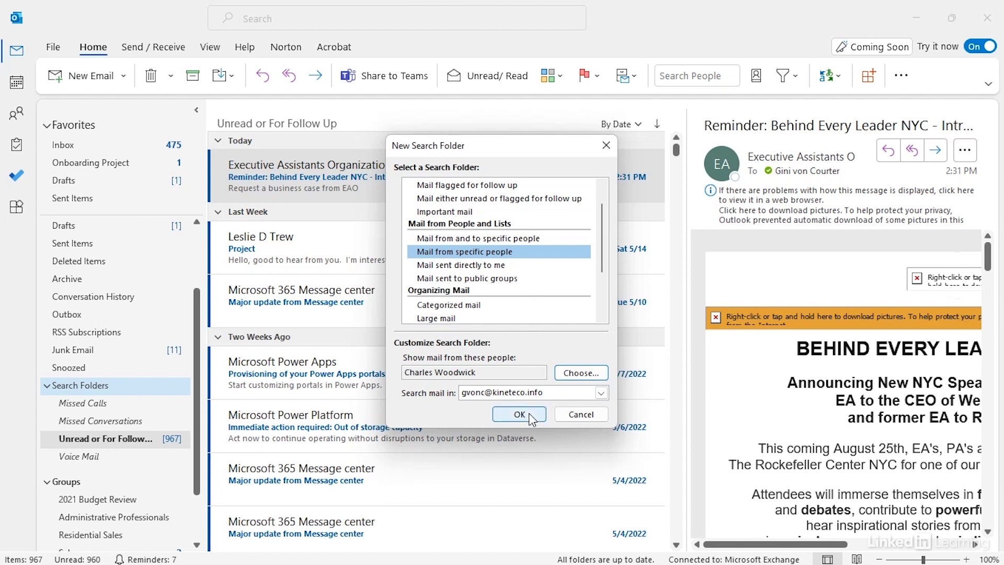
Keep the current mailbox as the search location and create the contact's search folder.
{"action": "left_click", "coordinate": [601, 393]}
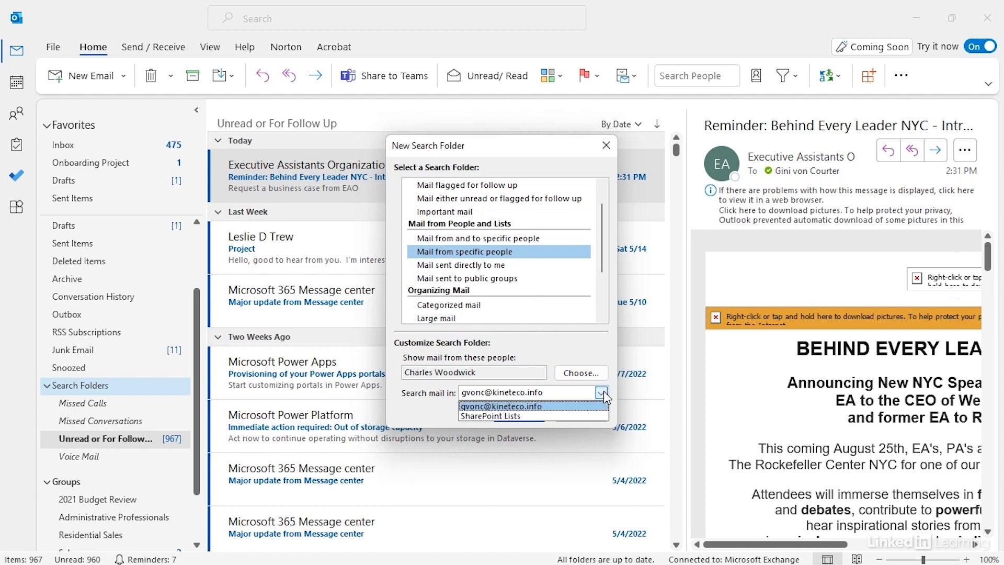
{"action": "left_click", "coordinate": [603, 391]}
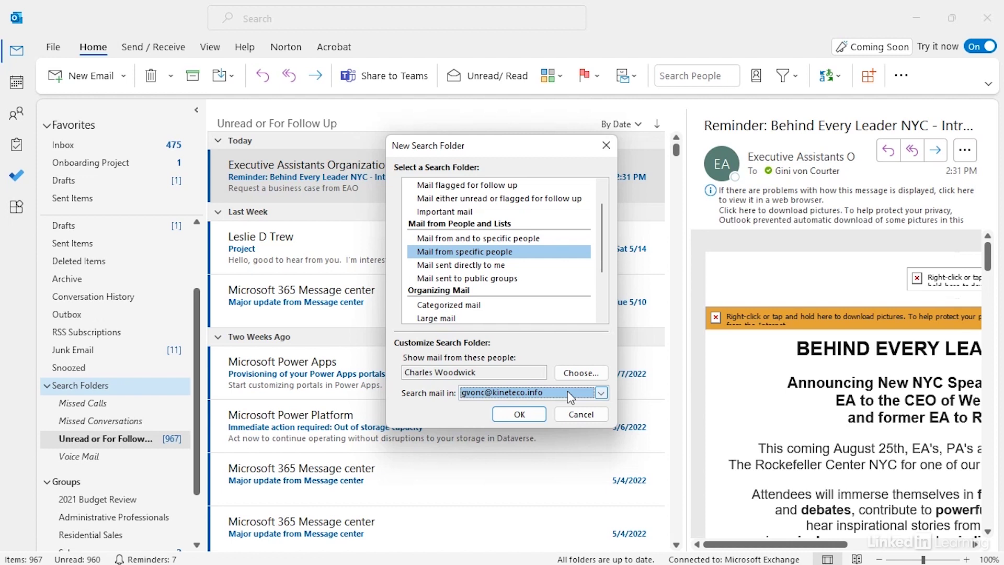
{"action": "left_click_drag", "start_coordinate": [600, 250], "coordinate": [603, 213]}
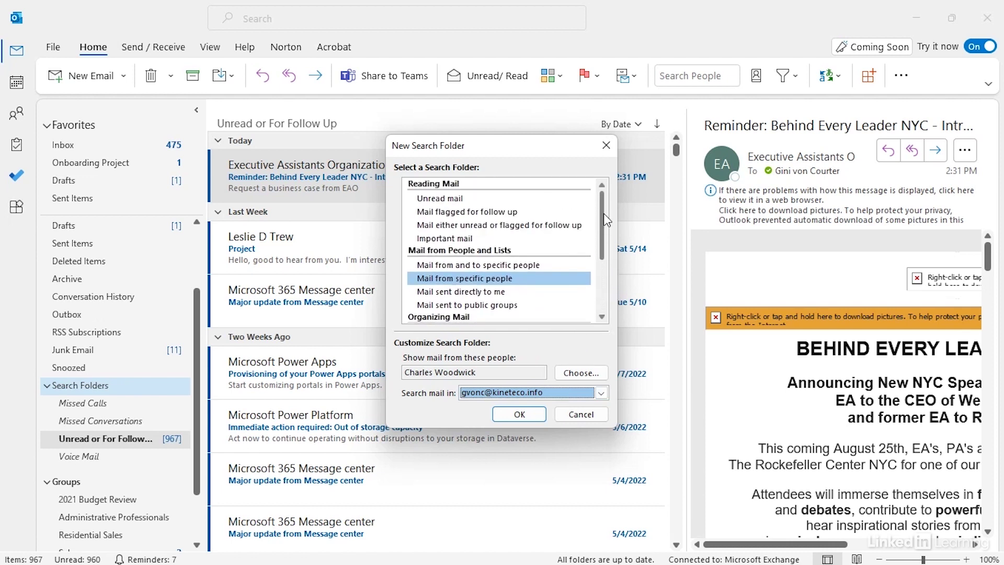
{"action": "left_click", "coordinate": [519, 415]}
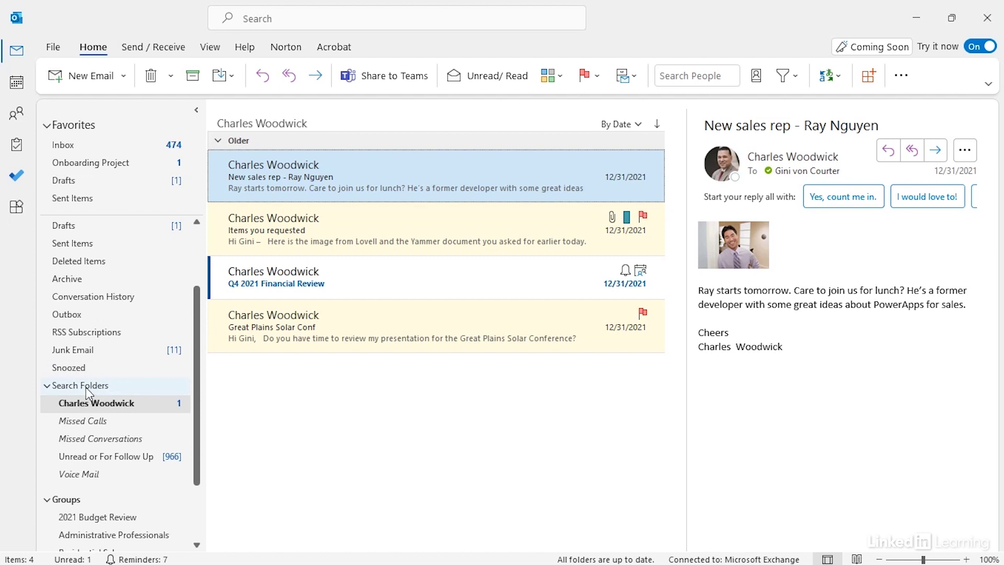
Toggle Search Folders and compare Inbox, the new contact folder and Unread or For Follow Up.
{"action": "left_click", "coordinate": [48, 387]}
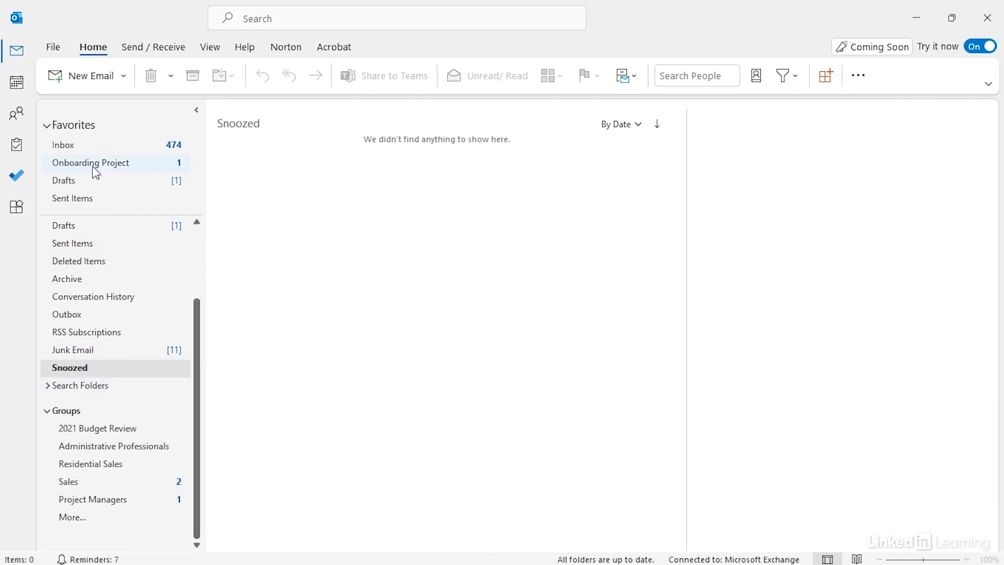
{"action": "left_click", "coordinate": [82, 148]}
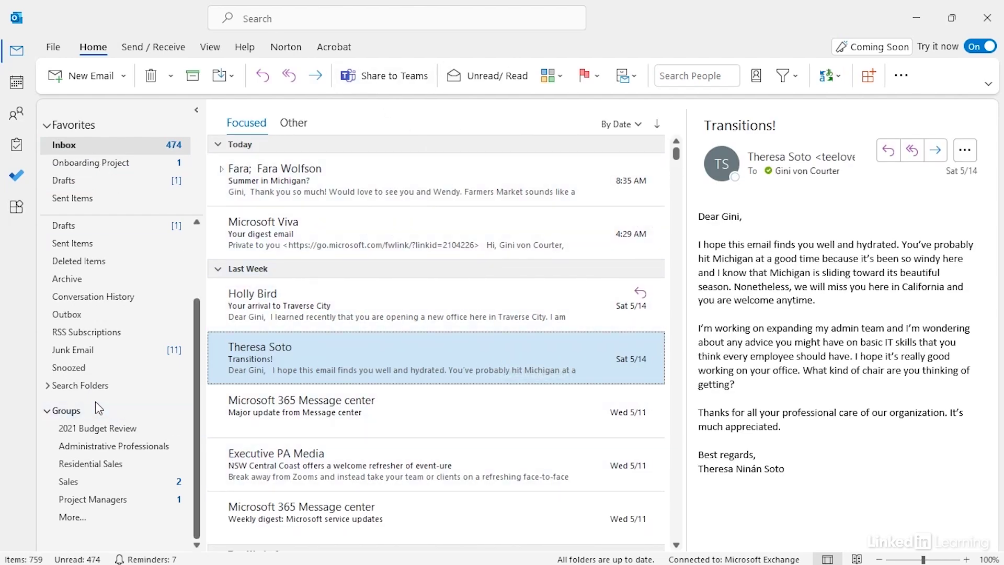
{"action": "left_click", "coordinate": [48, 386]}
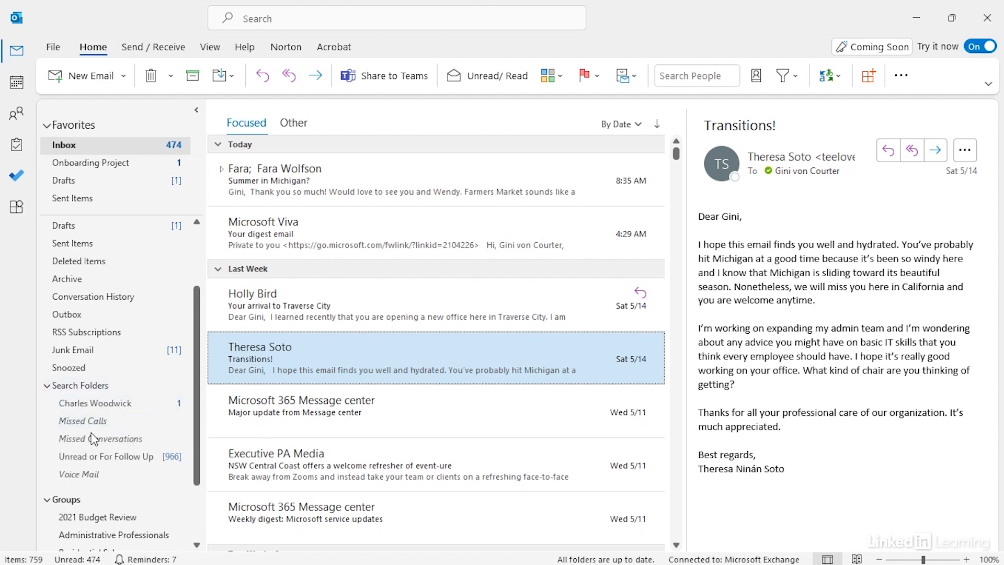
{"action": "left_click", "coordinate": [116, 402]}
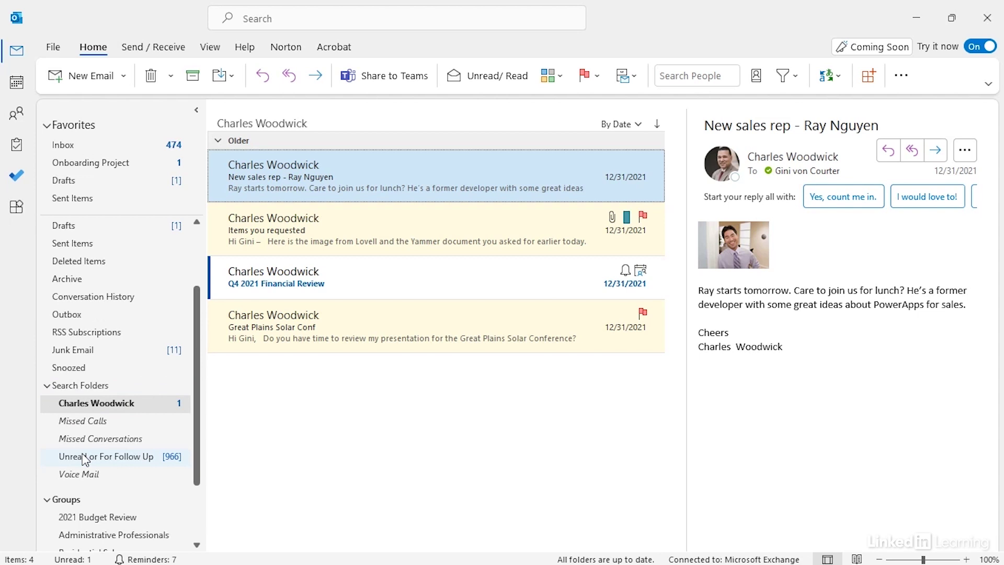
{"action": "left_click", "coordinate": [145, 456]}
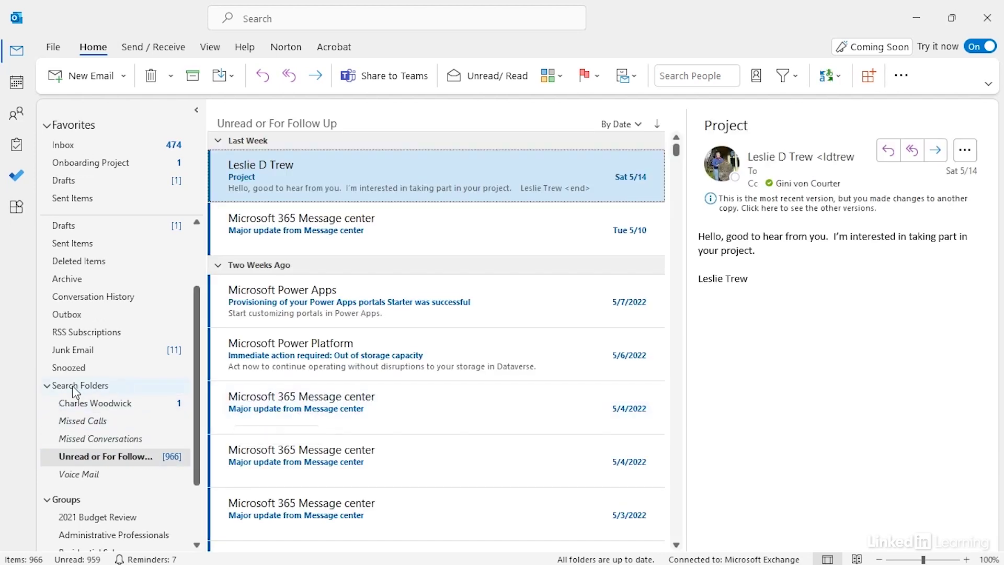
{"action": "left_click", "coordinate": [47, 387]}
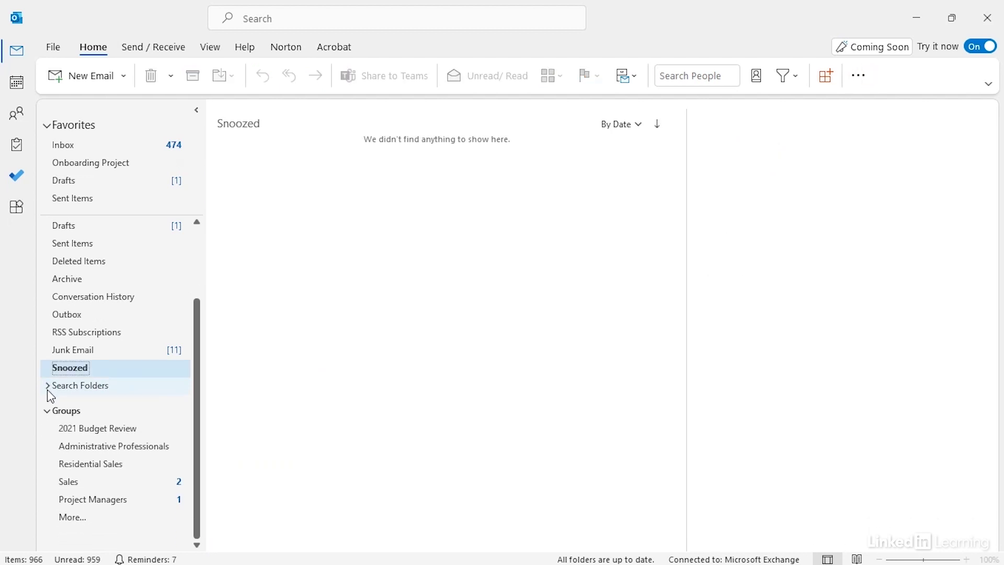
{"action": "left_click", "coordinate": [47, 387]}
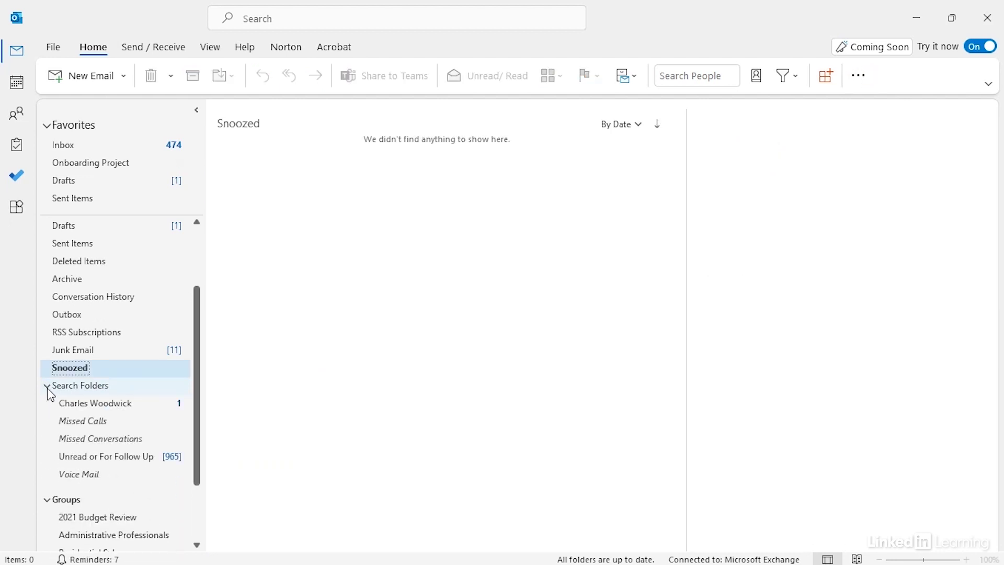